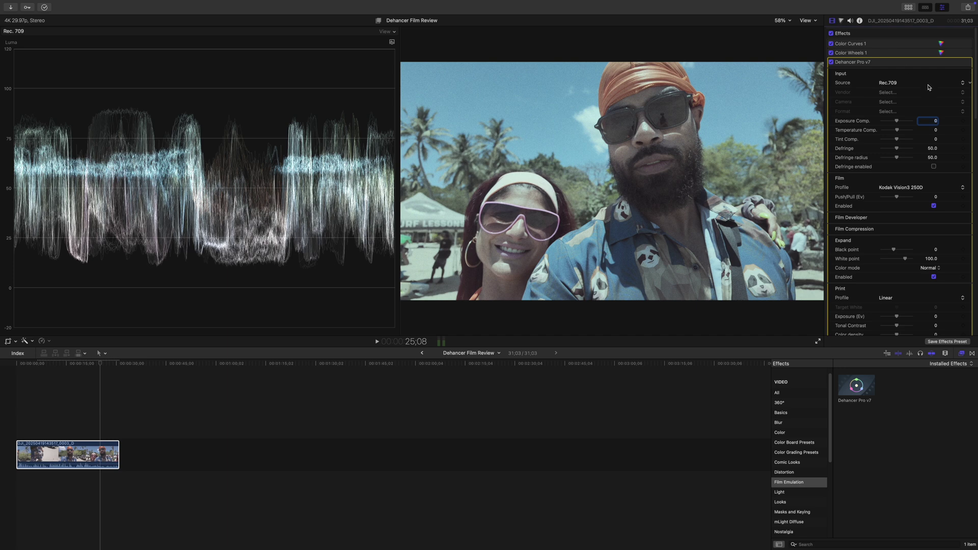
Step: Set the Dehancer Pro input source to Choose Camera with vendor DJI, camera OSMO Pocket 3 and format D-Log M
click(928, 116)
click(920, 93)
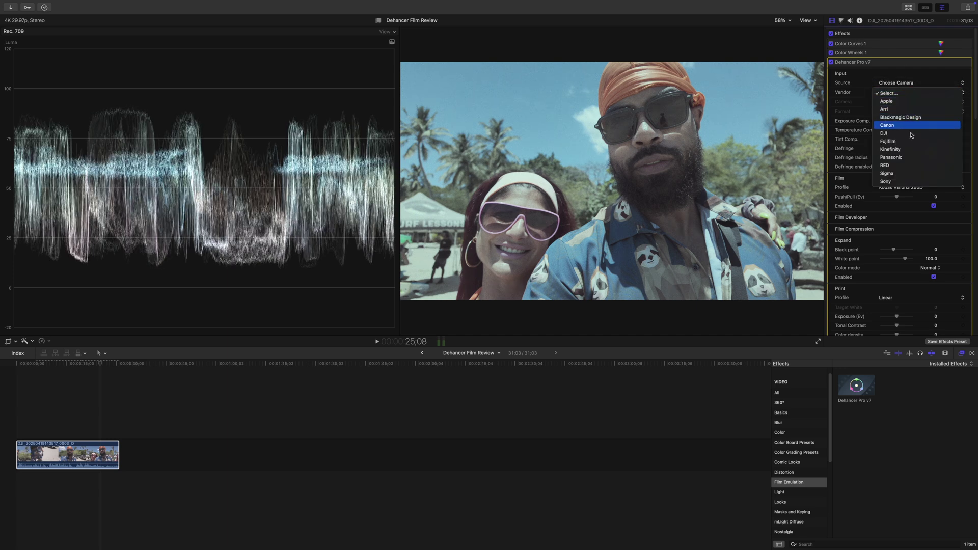
click(911, 133)
click(917, 103)
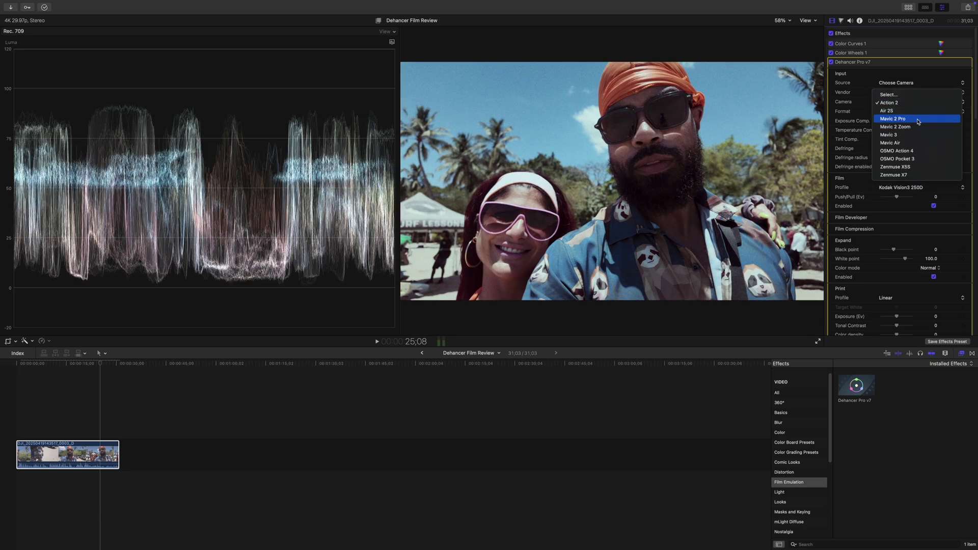
click(921, 162)
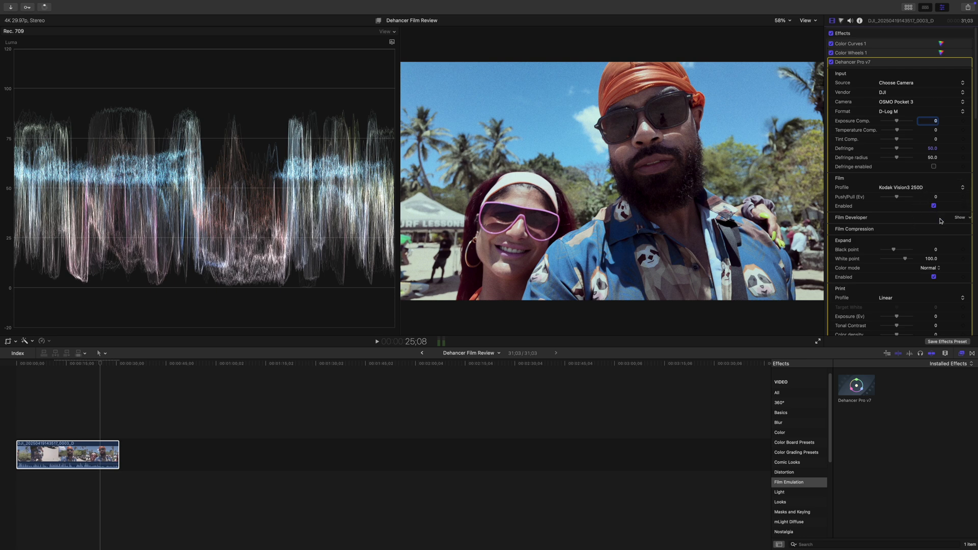
Step: Disable the Print and Film Grain sections of the Dehancer Pro effect
scroll(937, 222, down, 4)
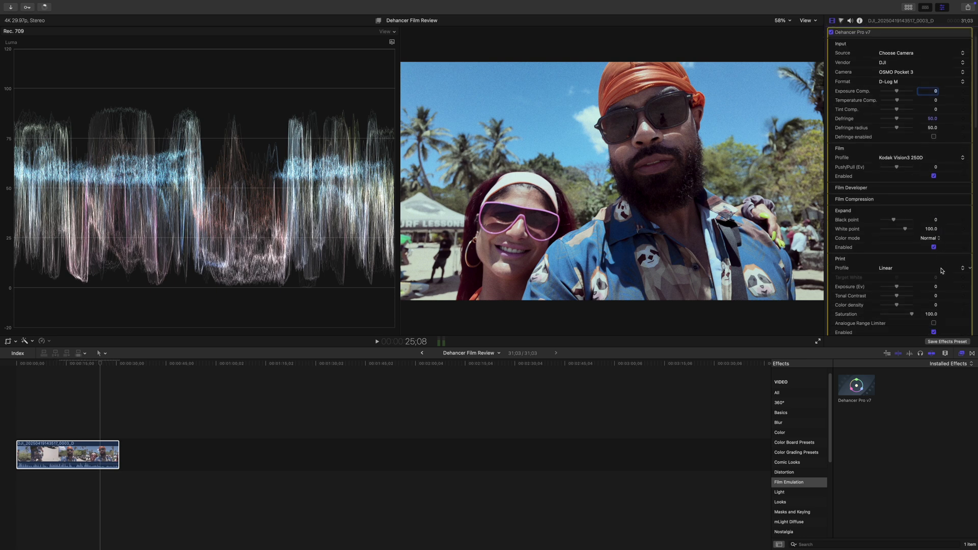
scroll(940, 270, down, 1)
click(934, 318)
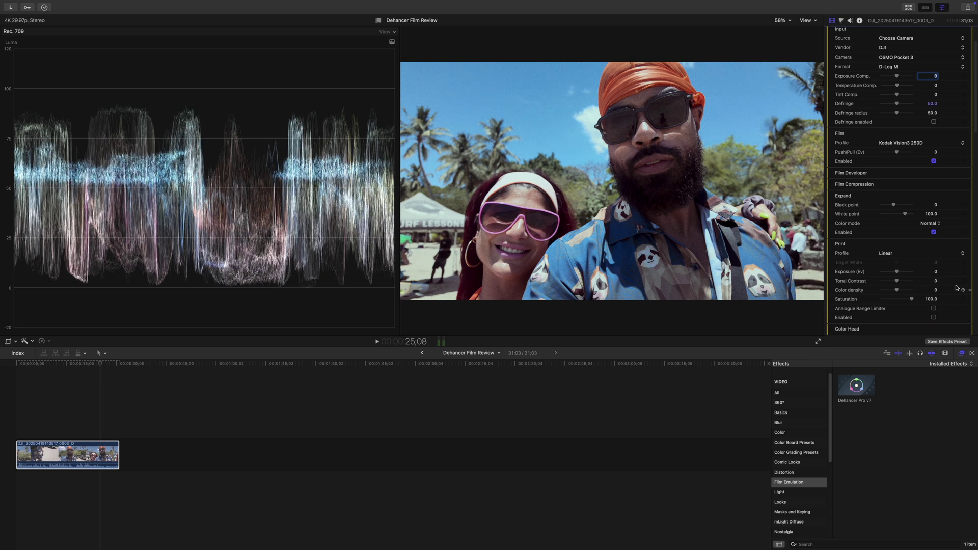
scroll(948, 300, down, 7)
click(933, 284)
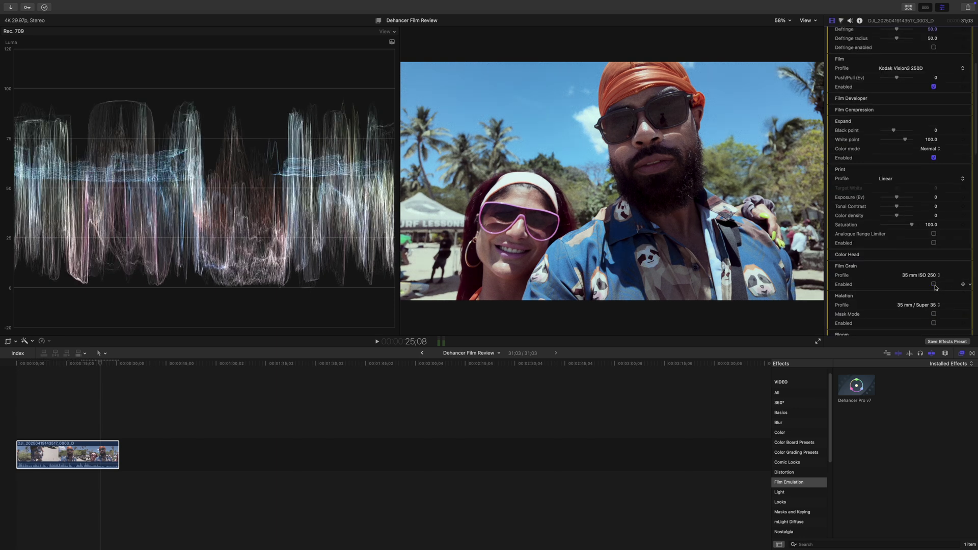
Step: Lower Dehancer's Expand white point to 97.0 and set the film profile to Kodak Portra 400
scroll(939, 265, up, 6)
scroll(941, 255, up, 2)
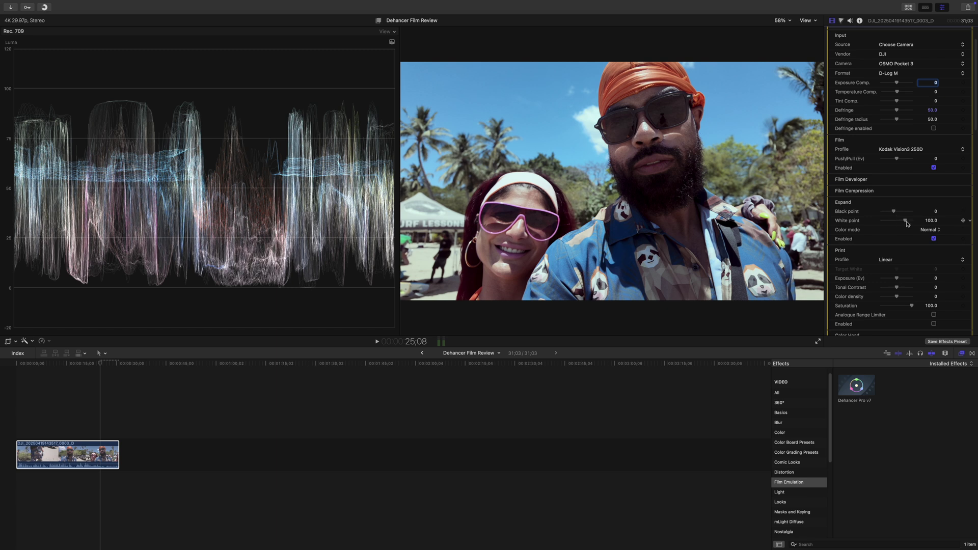
drag(906, 223, 906, 225)
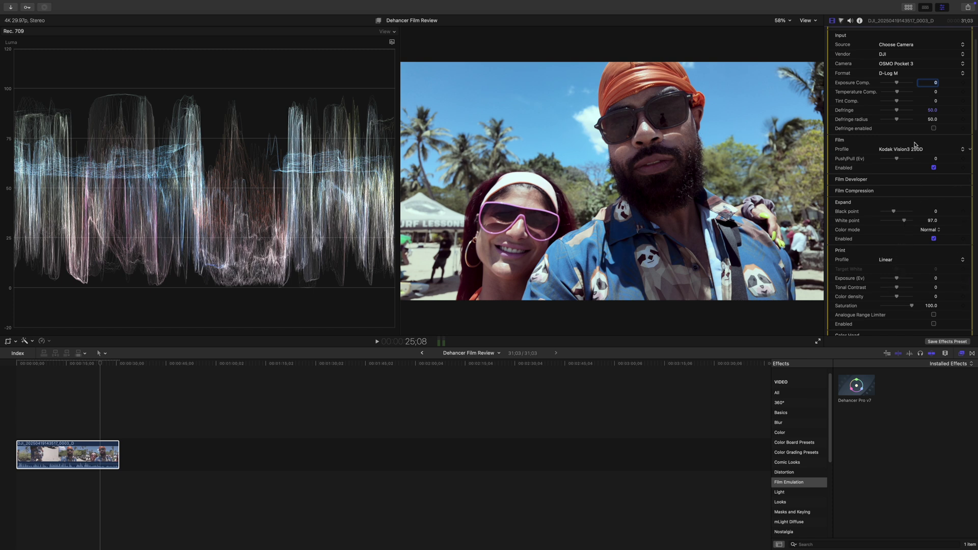
click(962, 150)
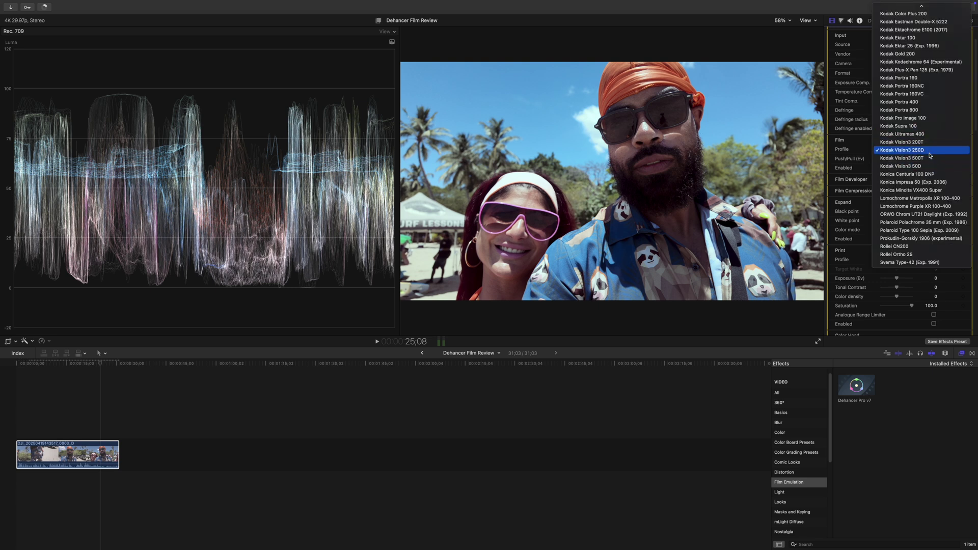
click(925, 102)
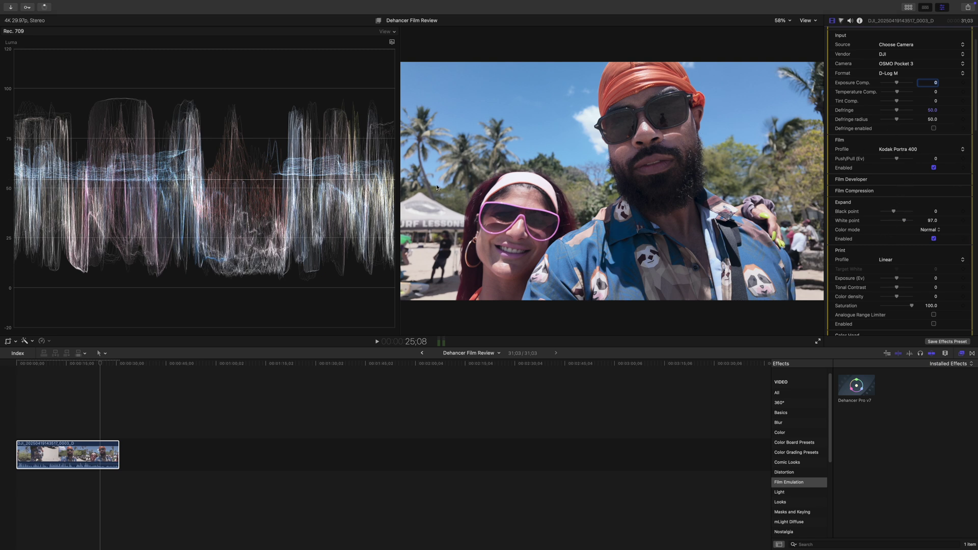
Step: In Color Curves 1, lift the luma curve near its highlight end and at the midtones, bringing the midtones to about 70–75 IRE
click(843, 21)
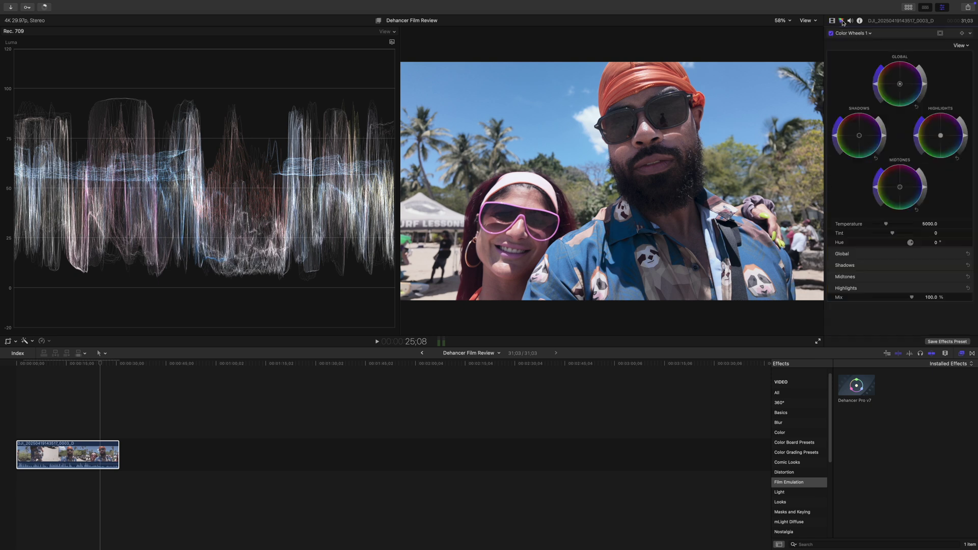
click(871, 33)
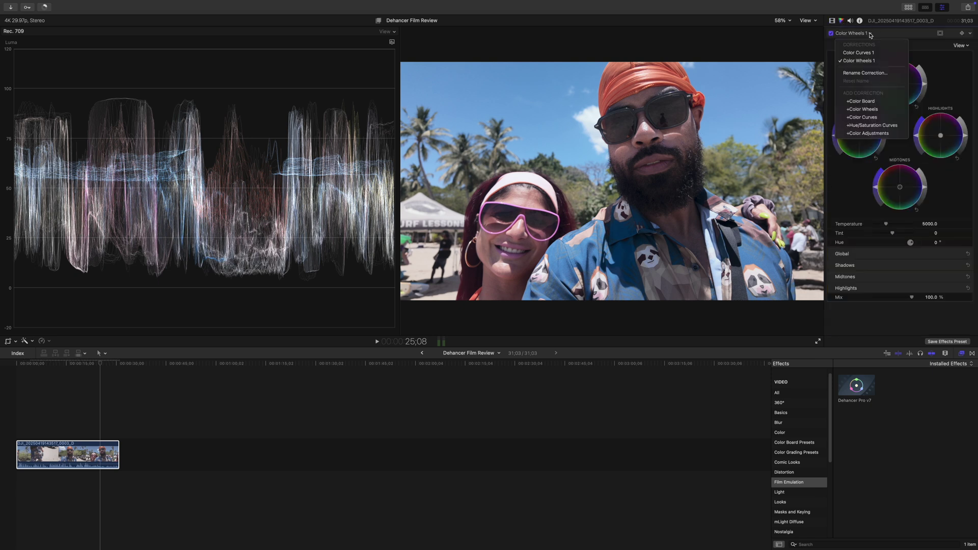
click(861, 53)
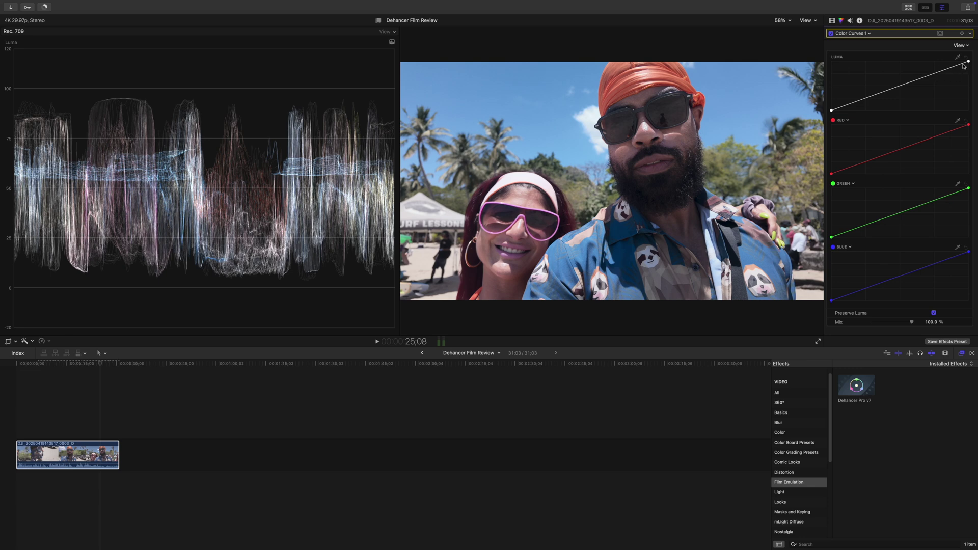
drag(964, 65, 963, 64)
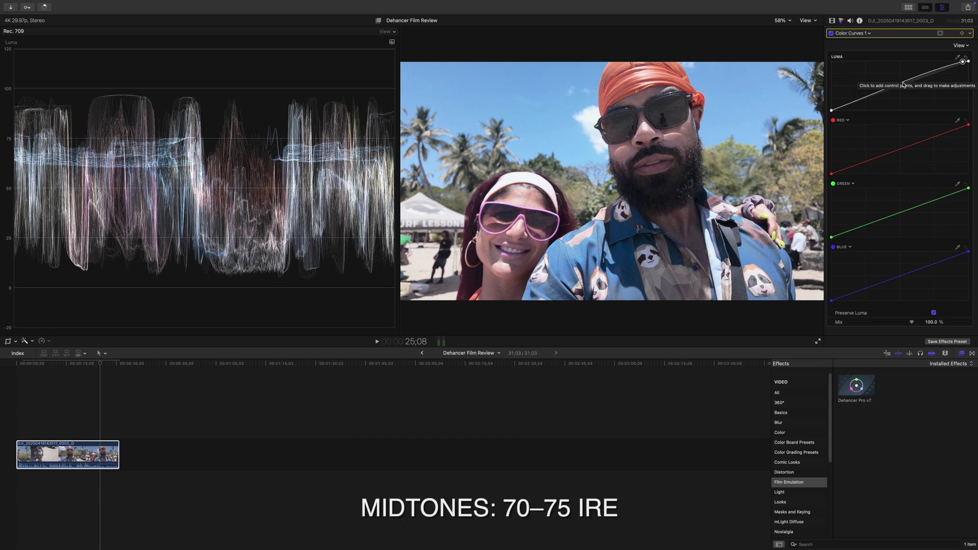
click(903, 83)
drag(904, 84, 903, 82)
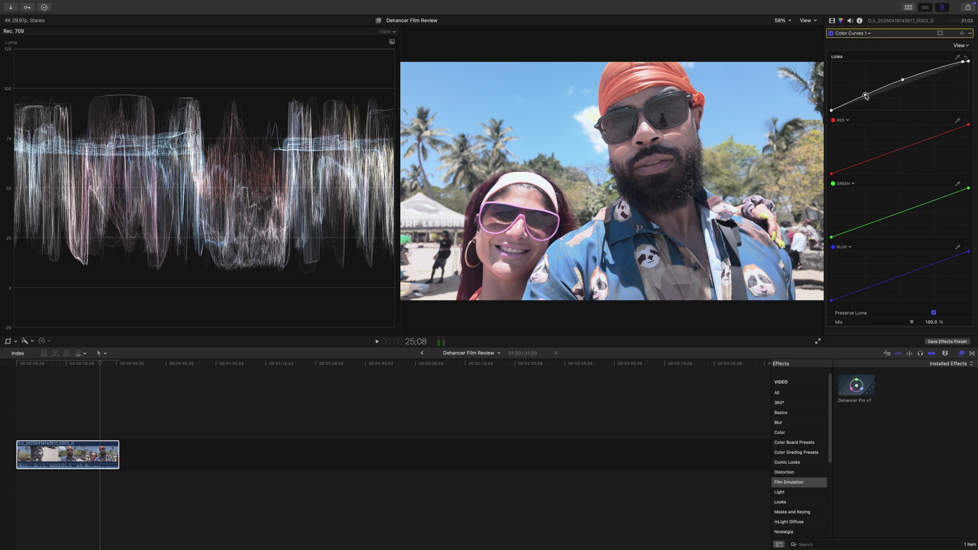
Step: Pull down the lower part of the luma curve to deepen the shadows and add a control point nearer the black end
click(866, 96)
drag(866, 97, 867, 100)
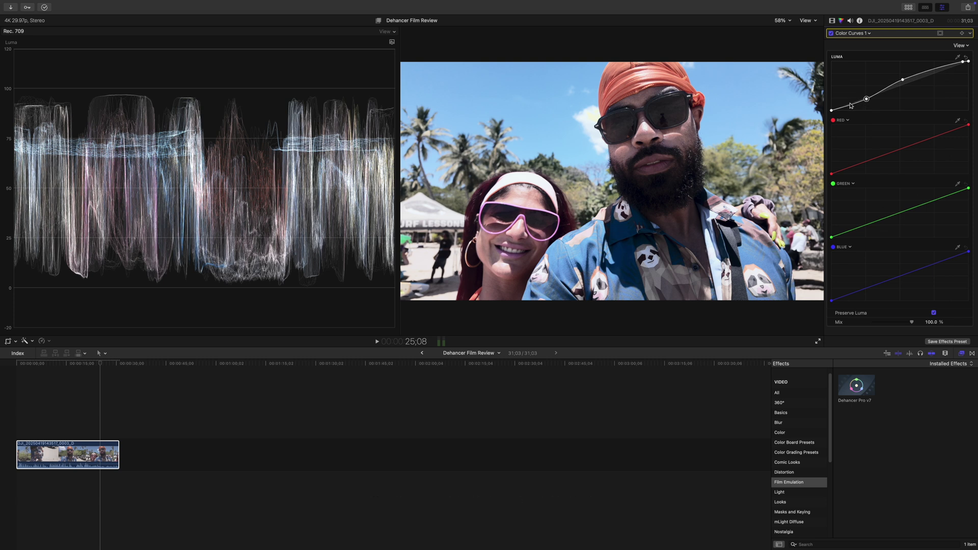
click(848, 107)
drag(848, 107, 849, 107)
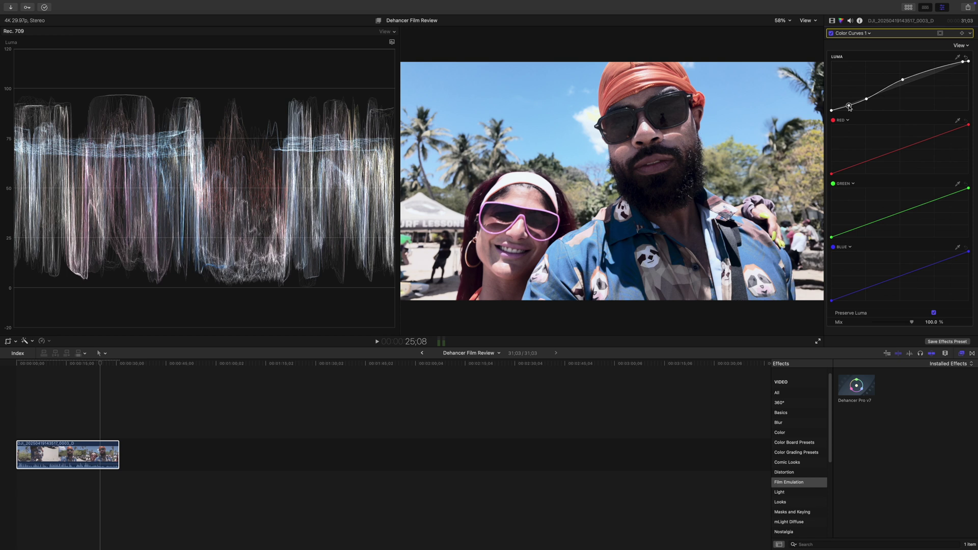
Step: In Color Wheels 1, slightly raise the highlights and midtones brightness and slightly lower the shadows brightness
click(869, 34)
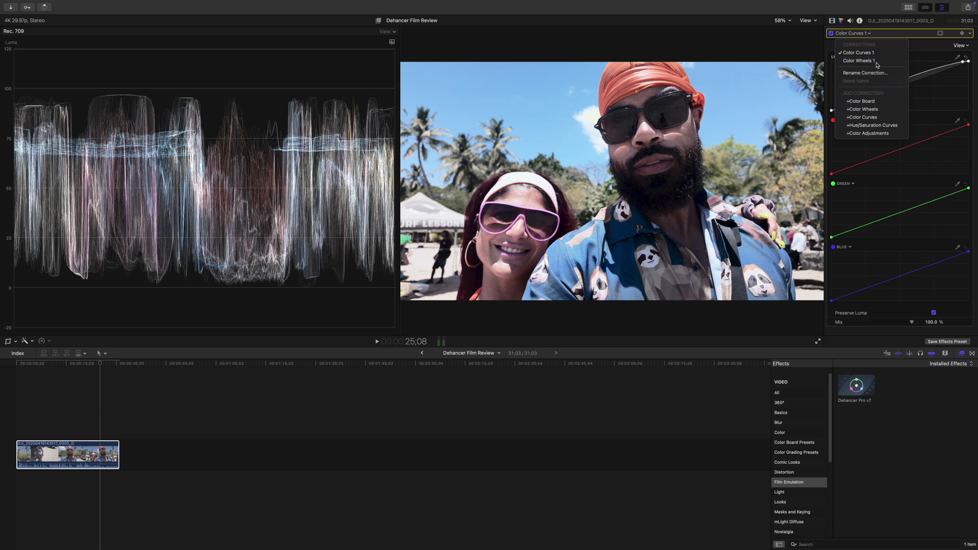
click(860, 61)
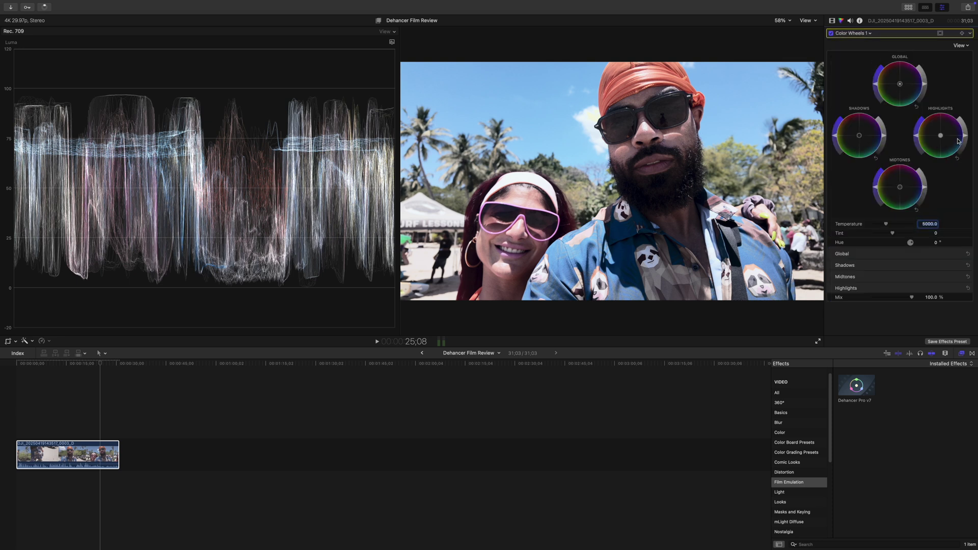
drag(967, 137, 967, 136)
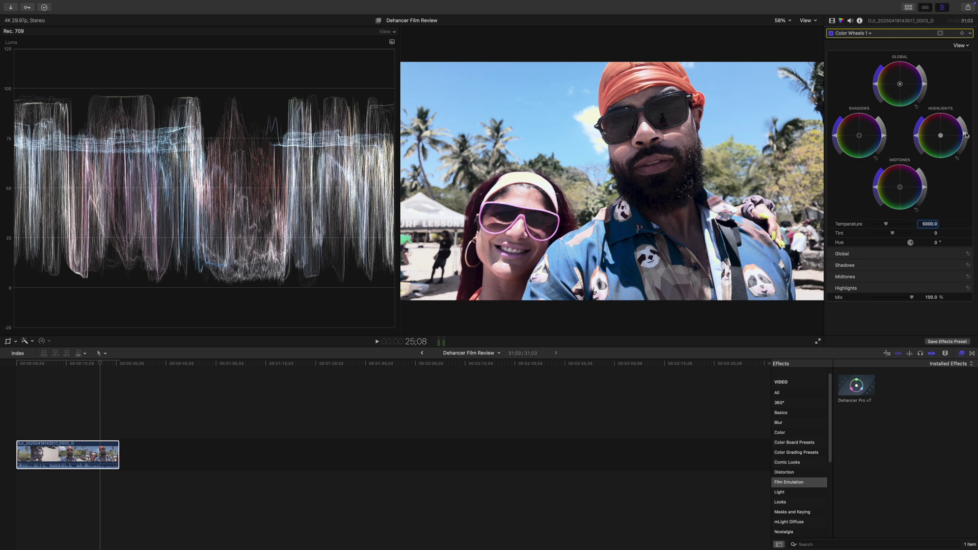
click(966, 136)
drag(925, 188, 926, 186)
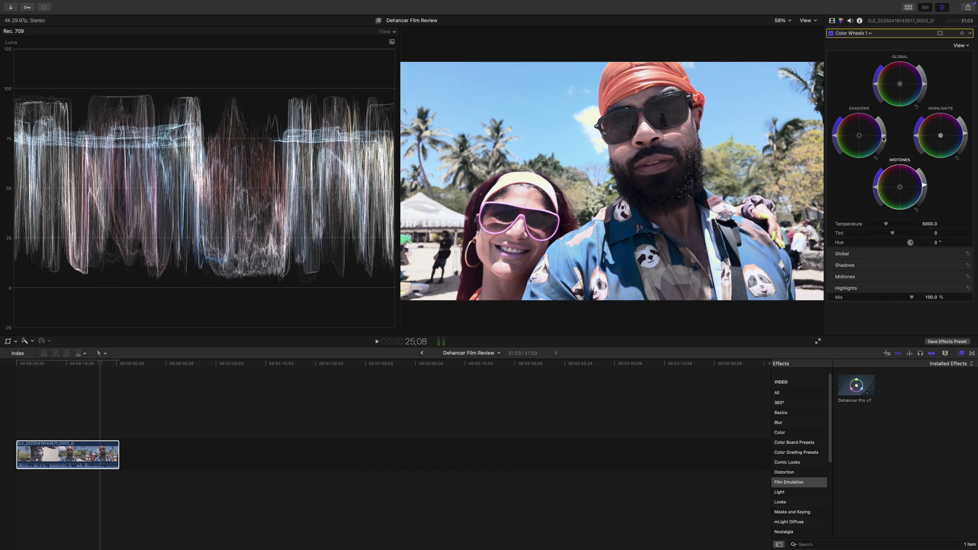
drag(883, 138, 884, 139)
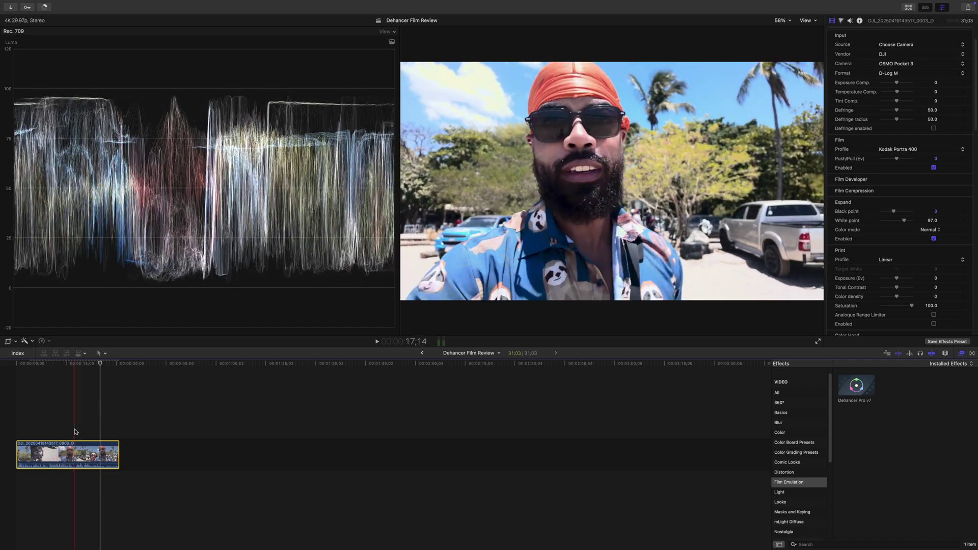
Step: Play the graded selfie clip from about 22;19 to review the look in motion
click(92, 434)
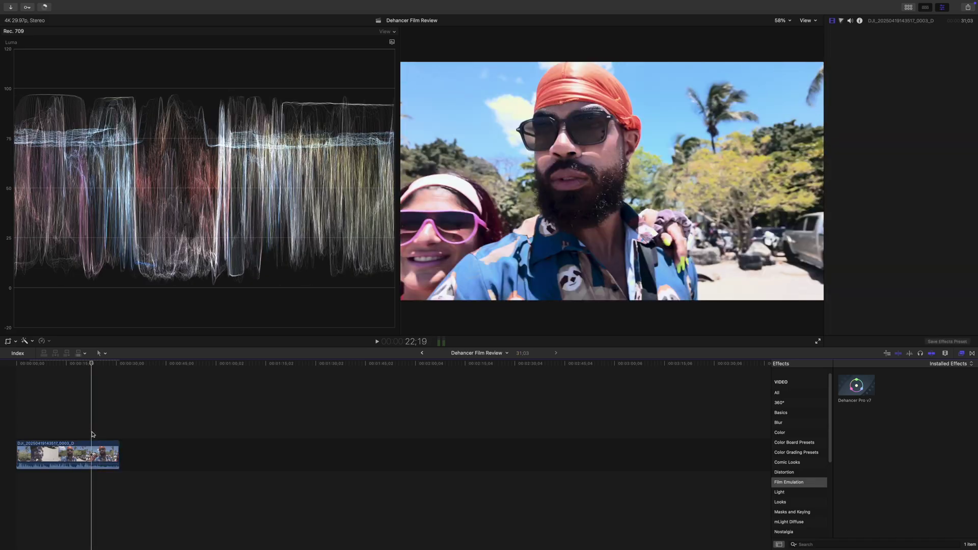
key(space)
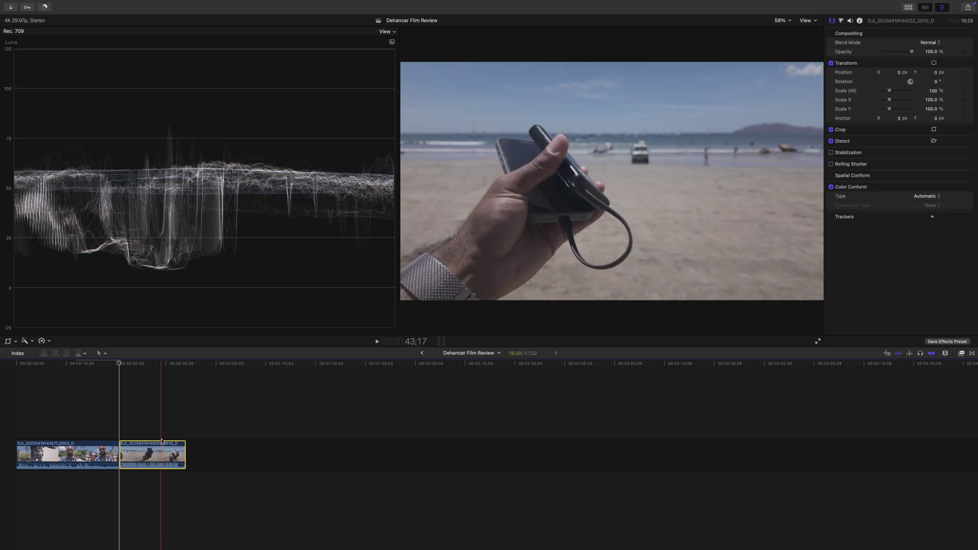
Step: Copy the graded clip's Color Curves 1, Color Wheels 1 and Dehancer Pro v7 effects and paste them onto the beach clip
click(85, 443)
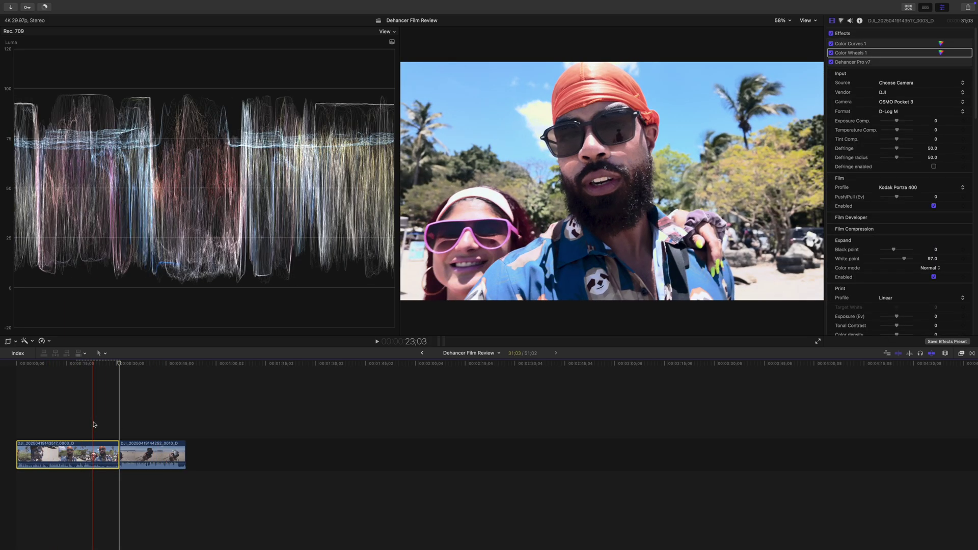
click(161, 455)
key(shift+super+v)
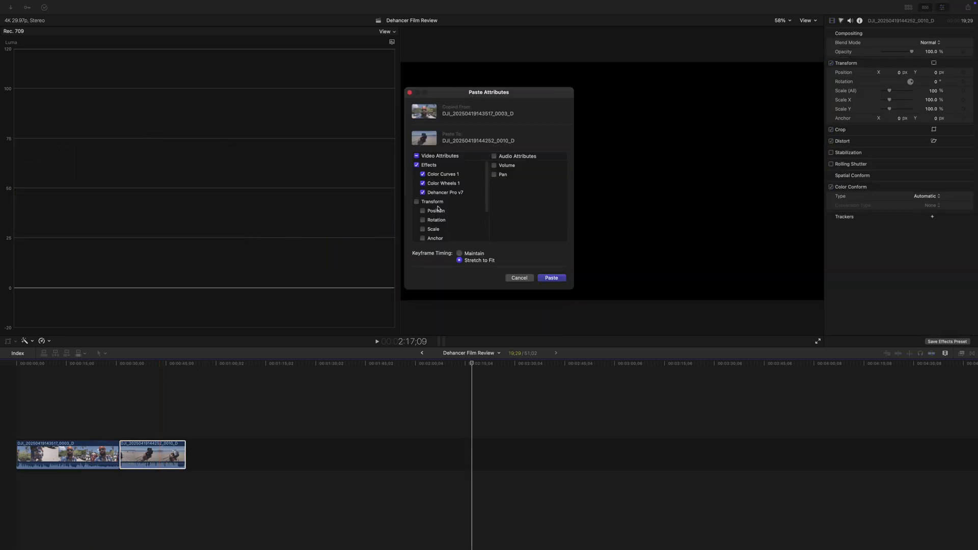
click(550, 278)
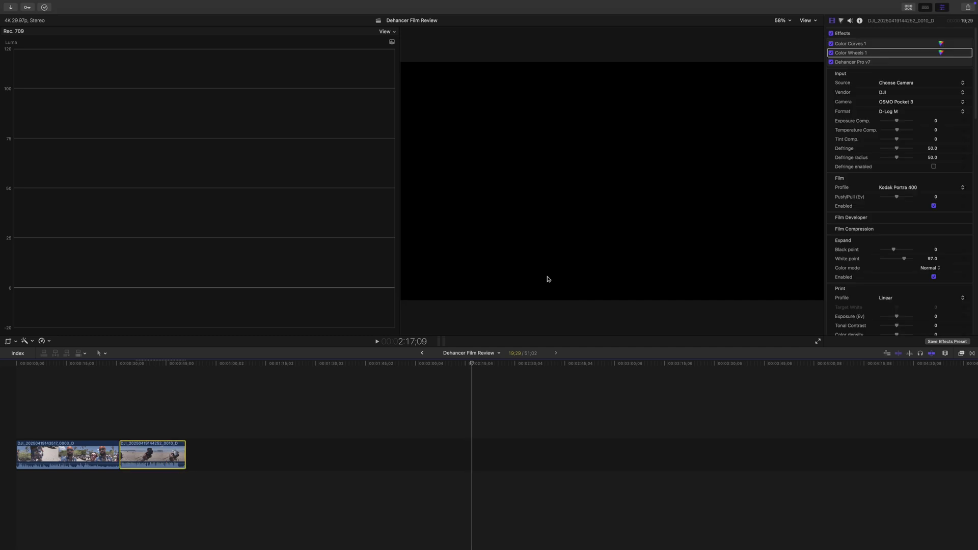
Step: Play the timeline from near the end of the first clip to compare the grade across the cut
click(109, 394)
key(space)
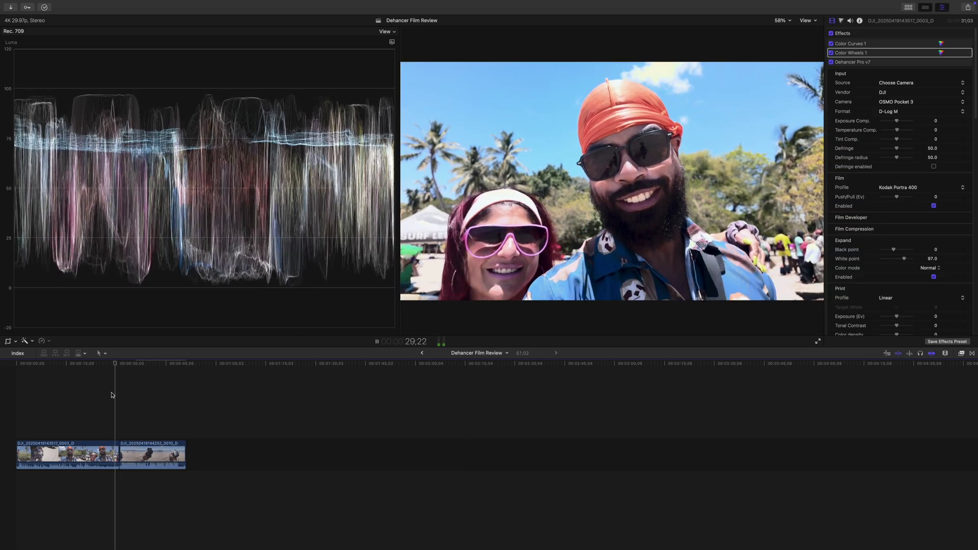